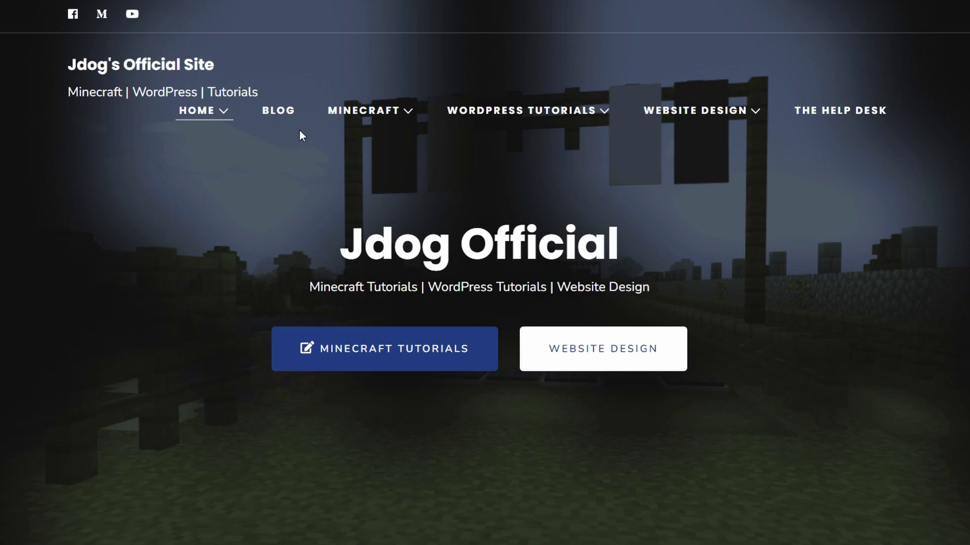
# Open the helpful Minecraft links page and scroll through the site's translation language flags.
pyautogui.moveTo(392, 113)
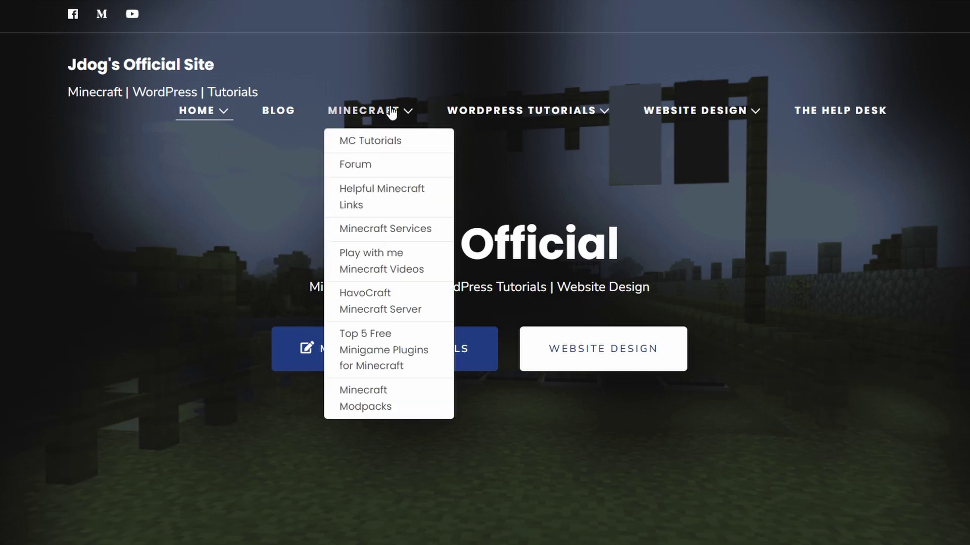
pyautogui.click(391, 191)
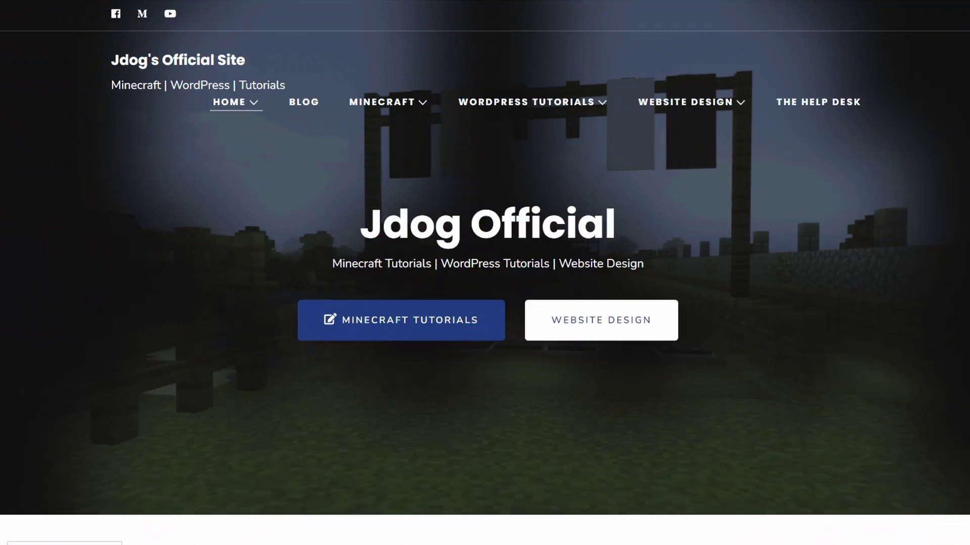
pyautogui.click(65, 543)
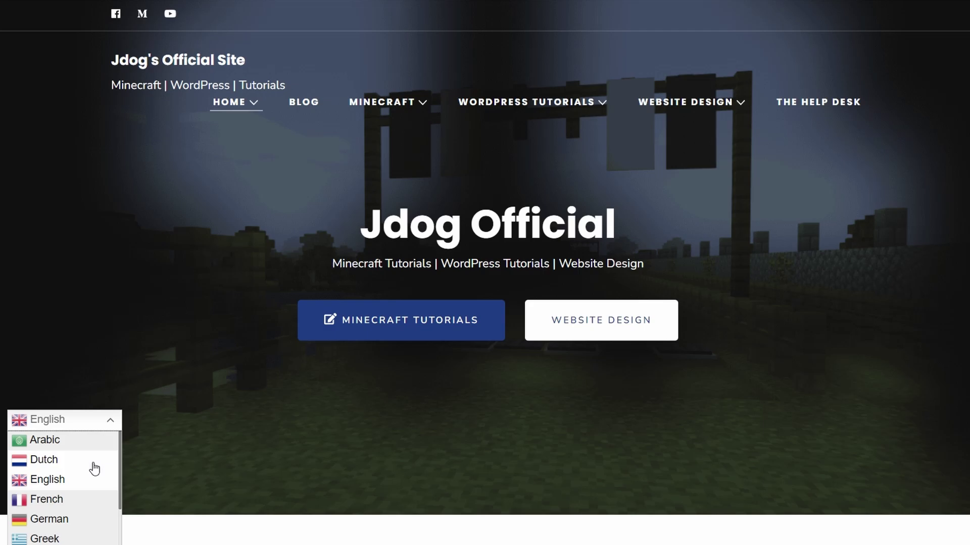
pyautogui.scroll(-1, 96, 469)
pyautogui.scroll(-2, 95, 477)
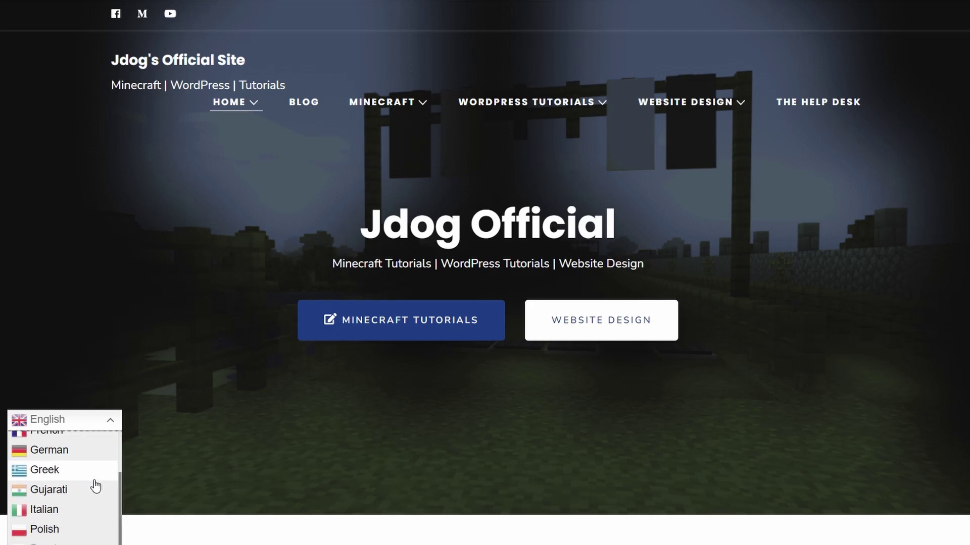
pyautogui.scroll(3, 124, 505)
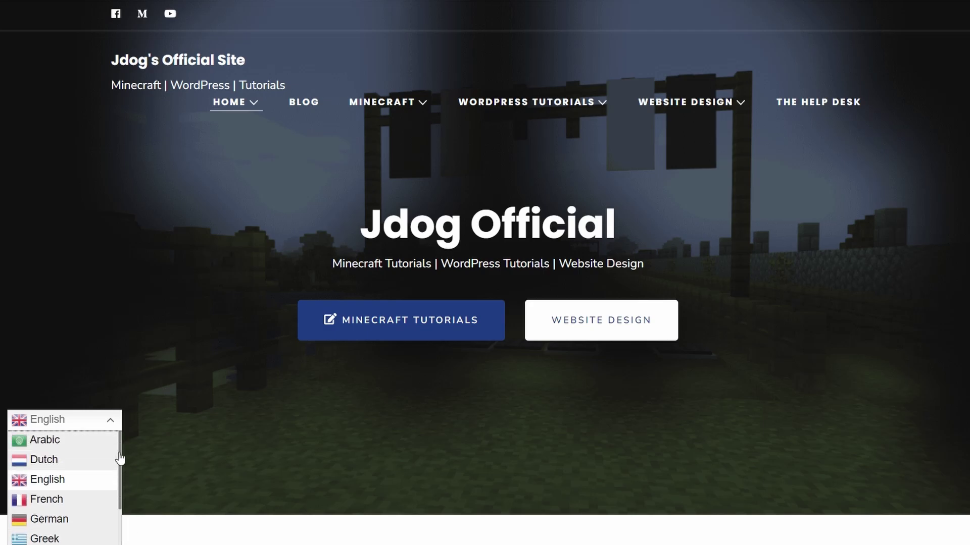
pyautogui.scroll(-3, 115, 505)
pyautogui.scroll(4, 122, 464)
pyautogui.scroll(-4, 125, 457)
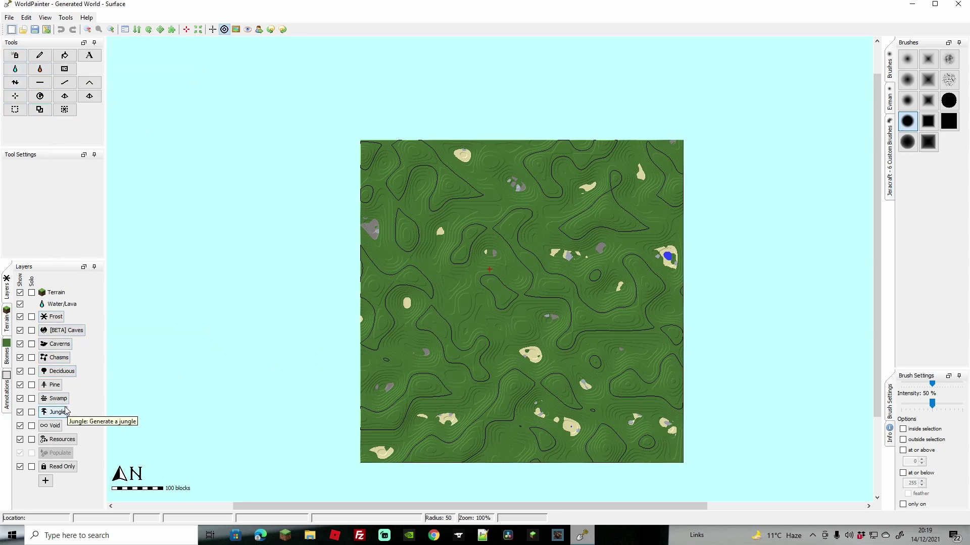
# Select the Deciduous forest layer in the layers panel.
pyautogui.click(74, 373)
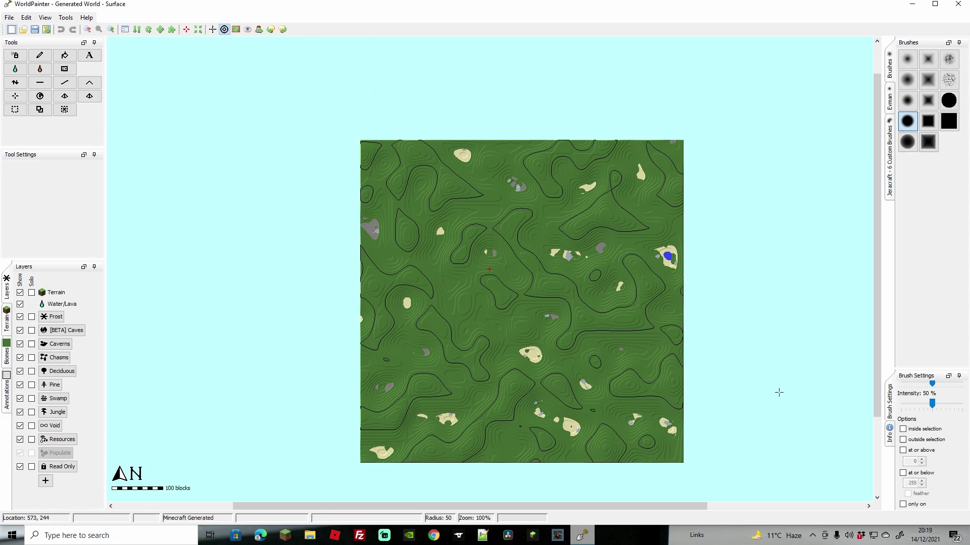
# Raise a rounded hill peaking around height 188 just left of the map centre.
pyautogui.click(15, 82)
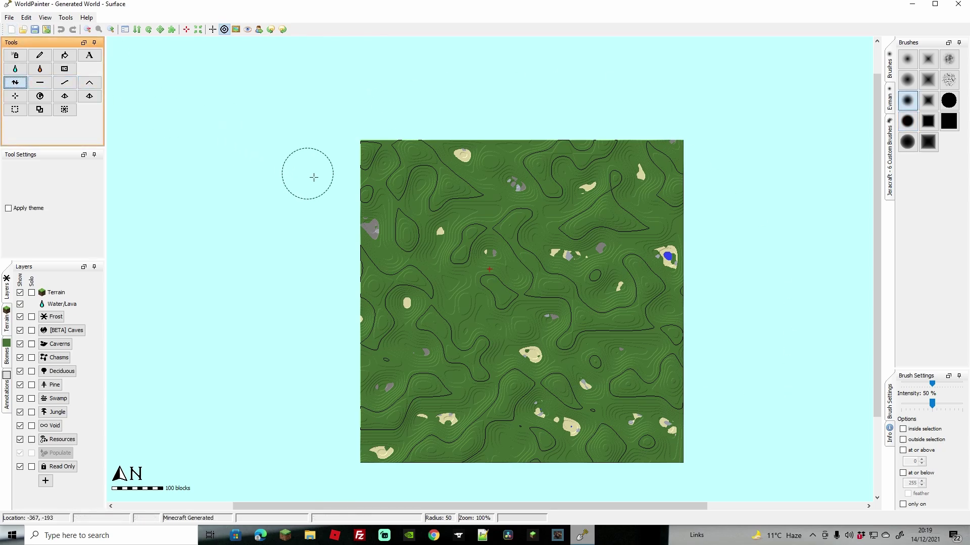
pyautogui.moveTo(471, 283)
pyautogui.mouseDown()
pyautogui.moveTo(430, 296)
pyautogui.moveTo(490, 269)
pyautogui.moveTo(460, 291)
pyautogui.mouseUp()
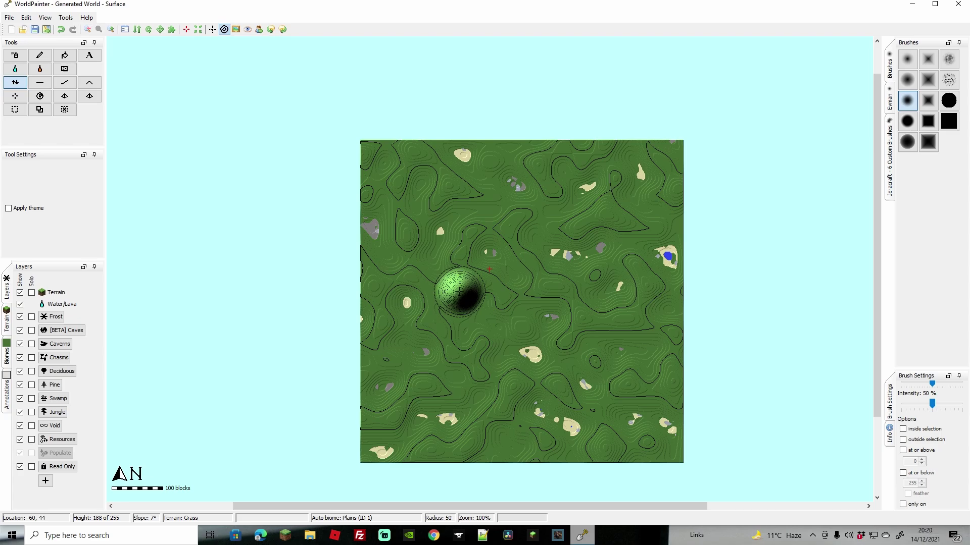
pyautogui.click(6, 321)
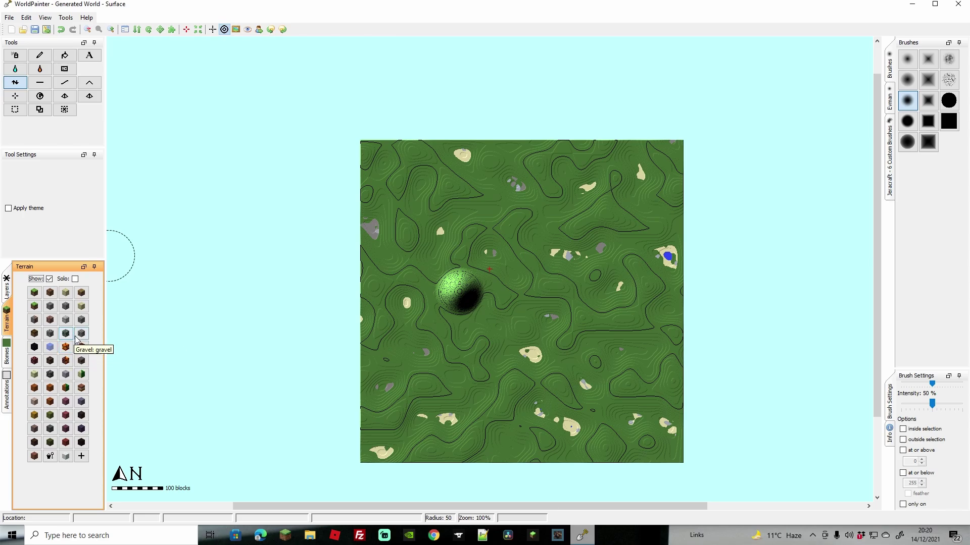
# Paint the hill's top with Lime Stained Terracotta for a pale yellow-green cap.
pyautogui.click(15, 55)
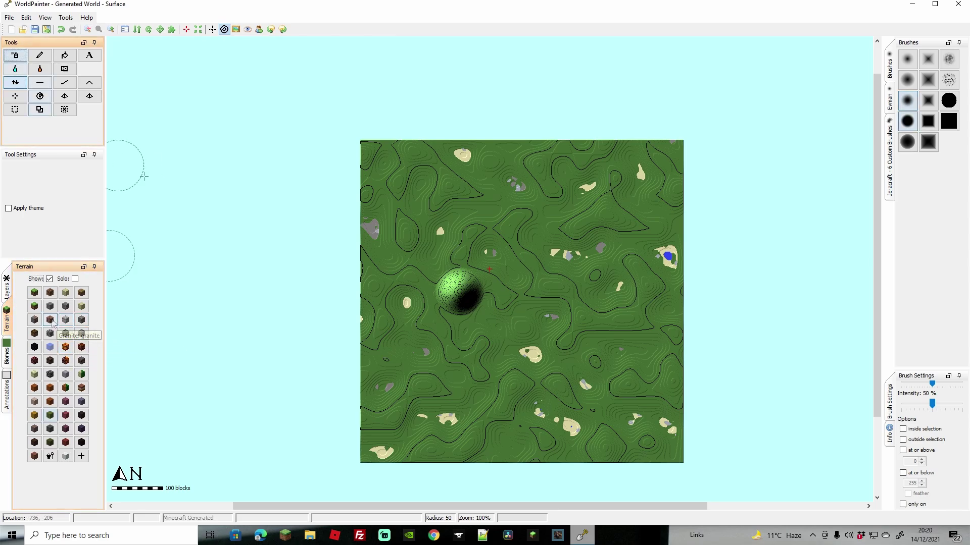
pyautogui.moveTo(452, 288); pyautogui.dragTo(459, 291)
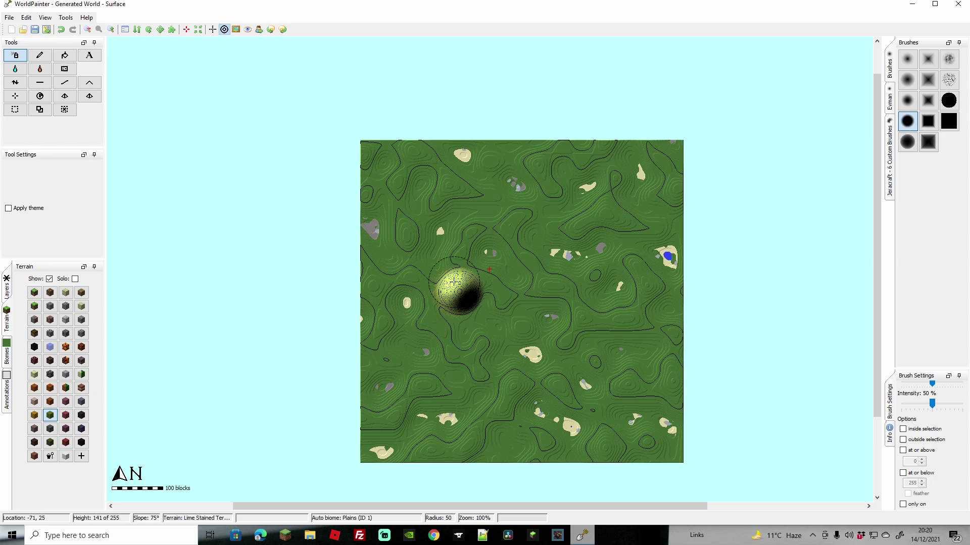
# Save the world as Bedrocktest2 with Save World As and acknowledge the saved confirmation.
pyautogui.click(11, 19)
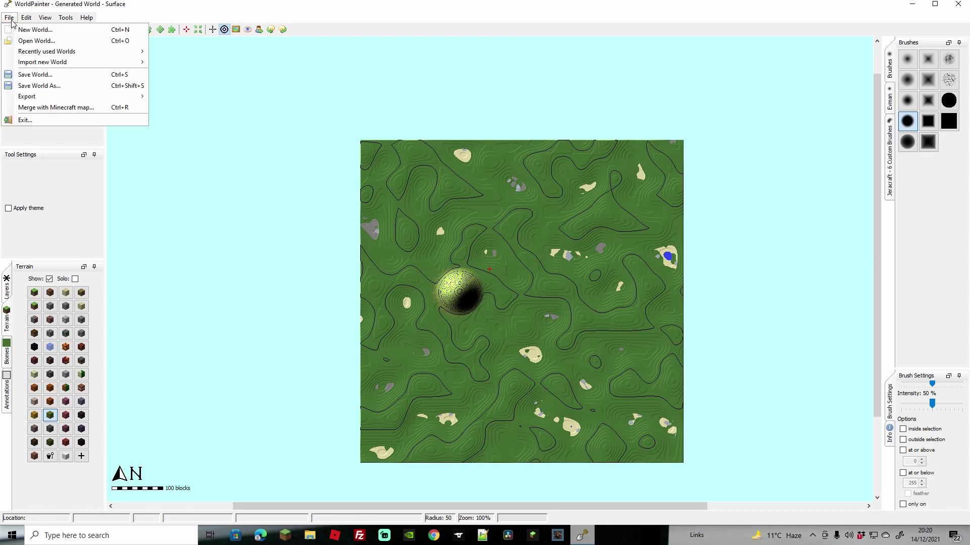
pyautogui.click(32, 87)
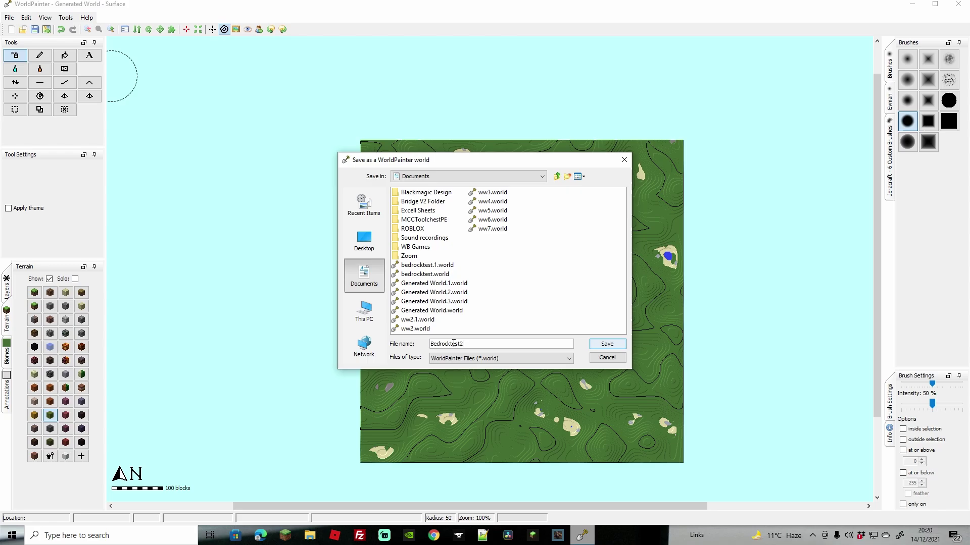
pyautogui.click(607, 344)
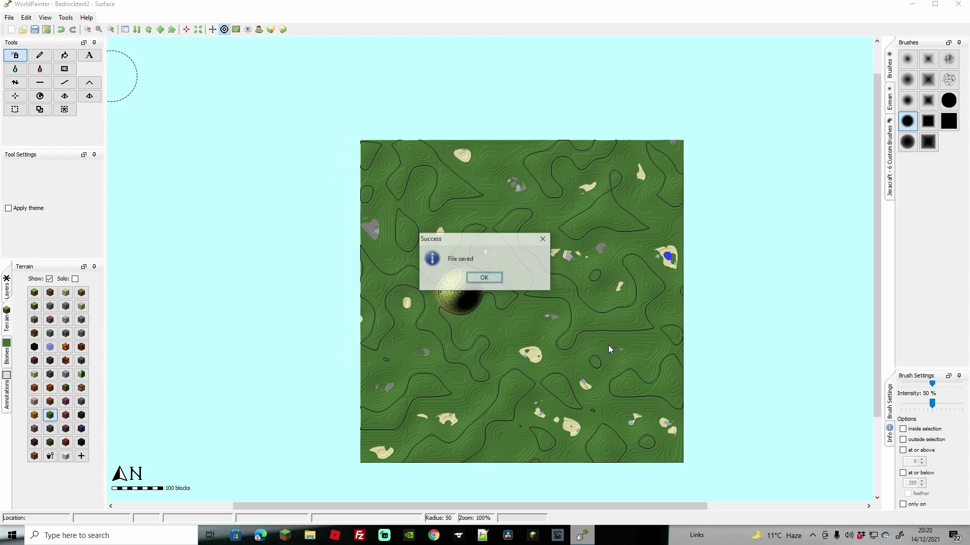
pyautogui.click(484, 278)
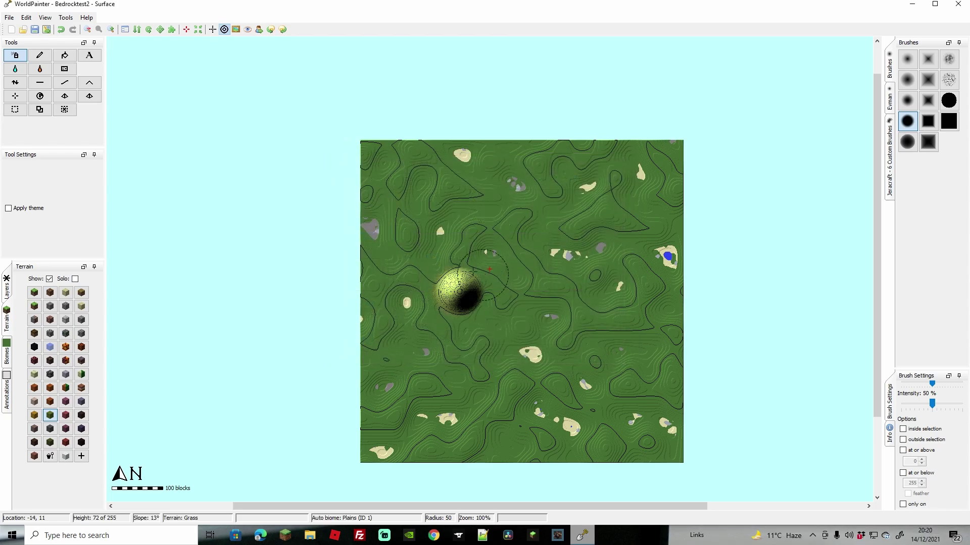
# Start exporting as a new Minecraft map with game mode set to Creative.
pyautogui.click(9, 17)
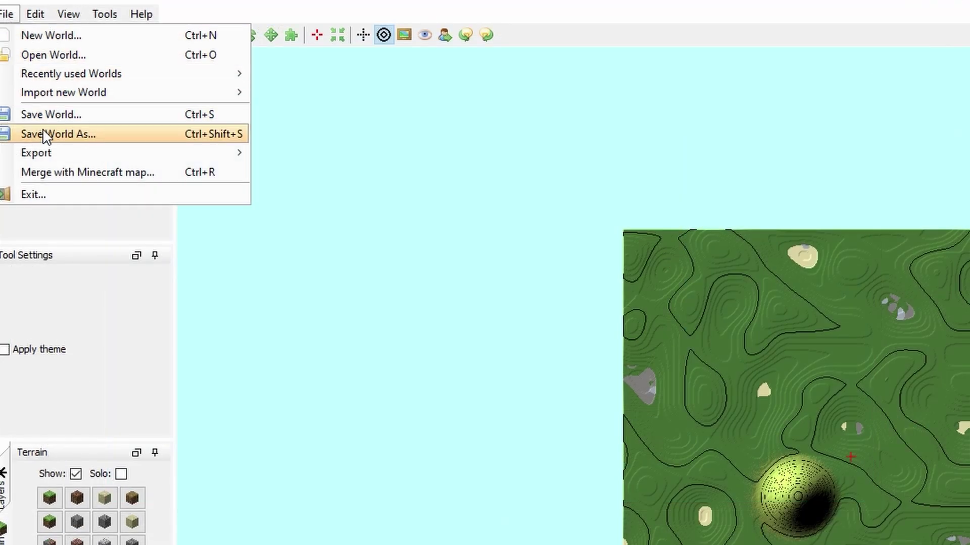
pyautogui.moveTo(49, 157)
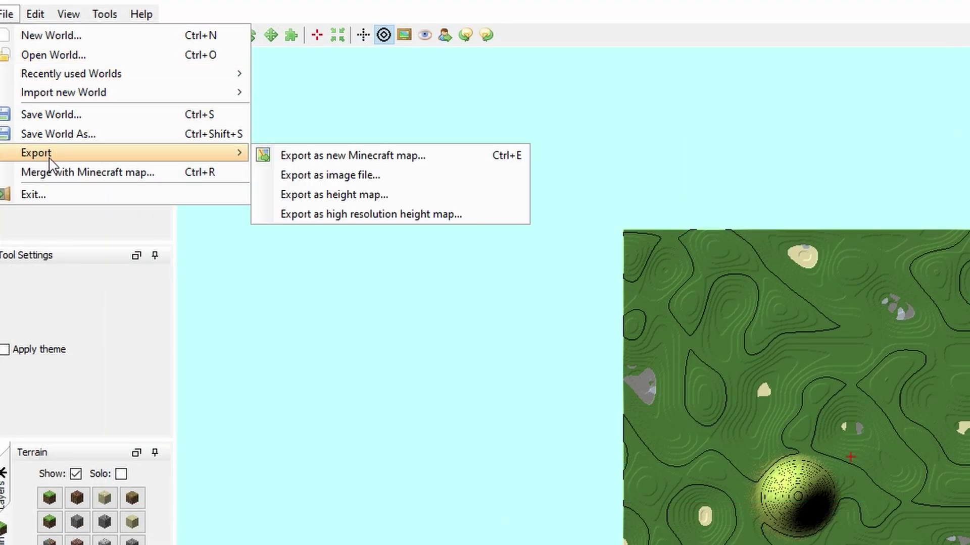
pyautogui.click(309, 161)
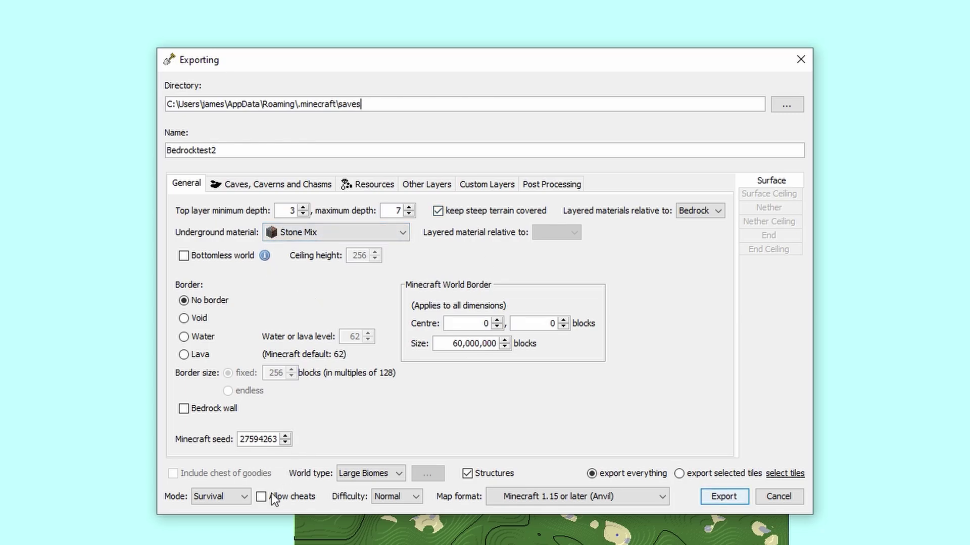
pyautogui.click(245, 497)
pyautogui.click(222, 522)
# Enable caves, caverns and chasms everywhere, then review resources everywhere at 50% intensity.
pyautogui.click(240, 185)
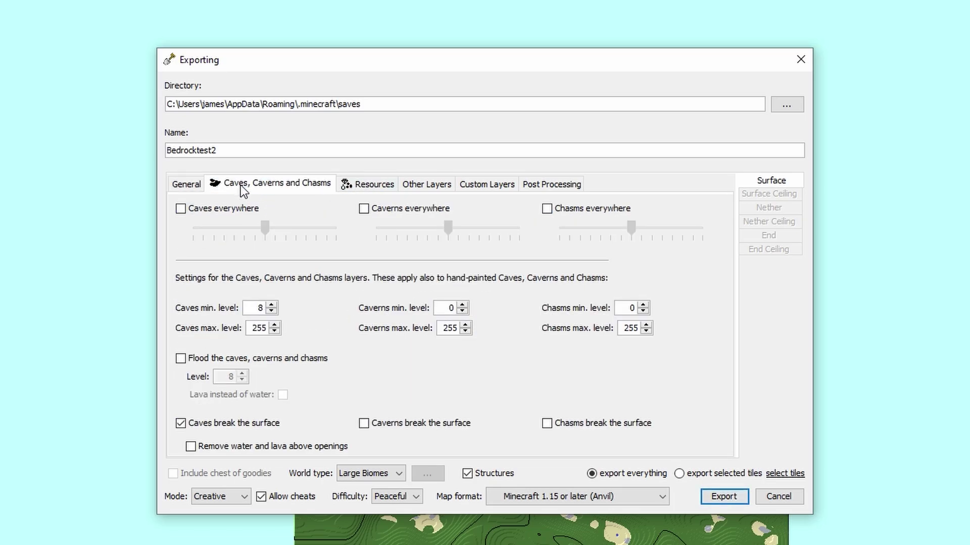
pyautogui.click(181, 209)
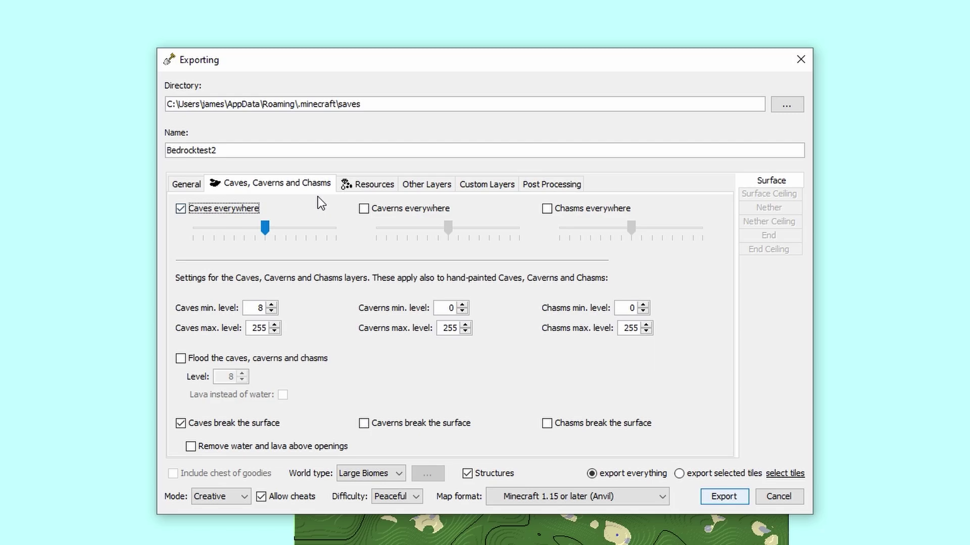
pyautogui.click(364, 209)
pyautogui.click(547, 209)
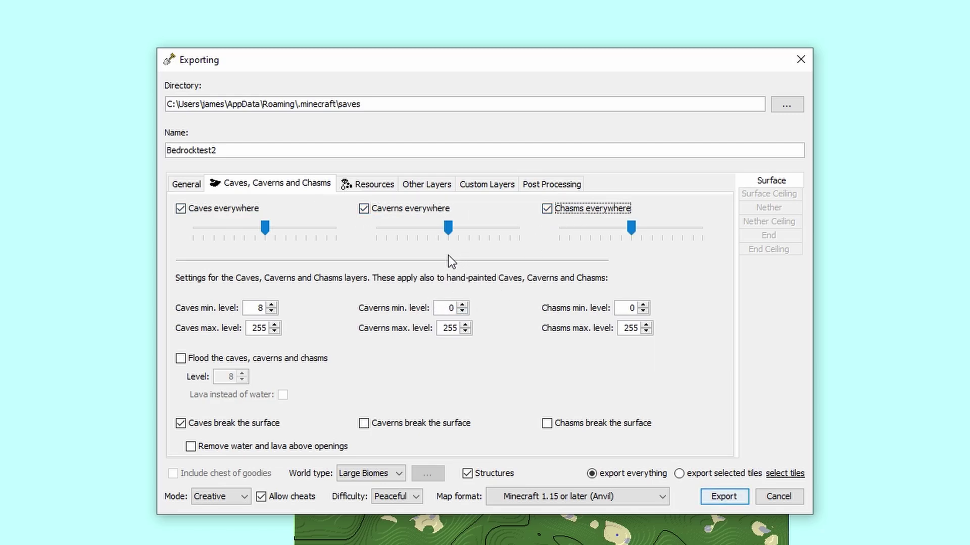
pyautogui.click(369, 185)
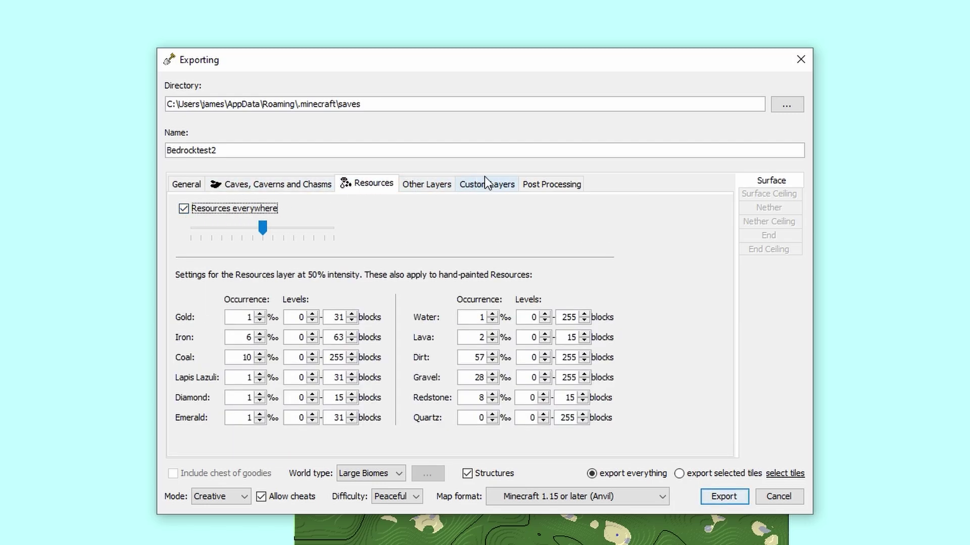
# Show the Map format choices on the General export settings.
pyautogui.click(197, 184)
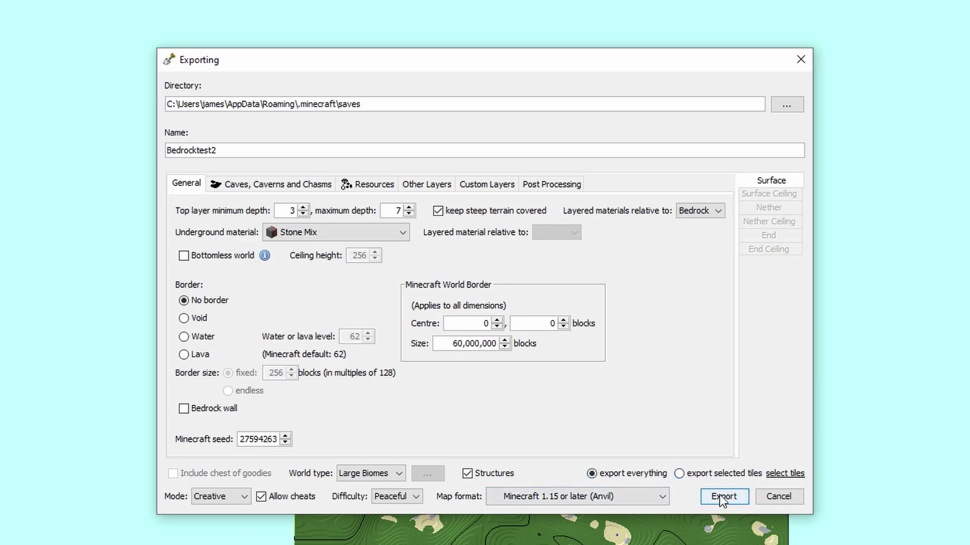
pyautogui.click(659, 455)
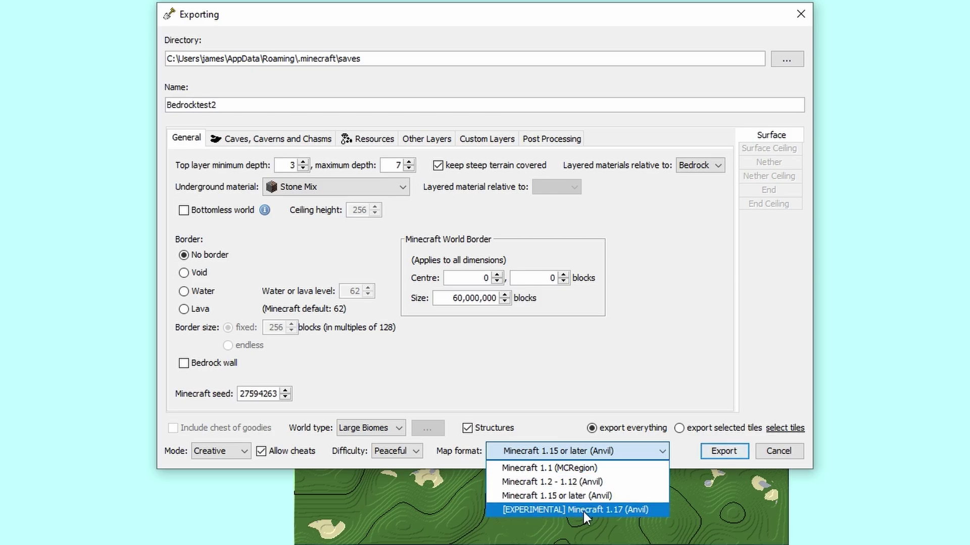
# Export Bedrocktest2 in Minecraft 1.15 or later (Anvil) format to the saves folder.
pyautogui.click(543, 497)
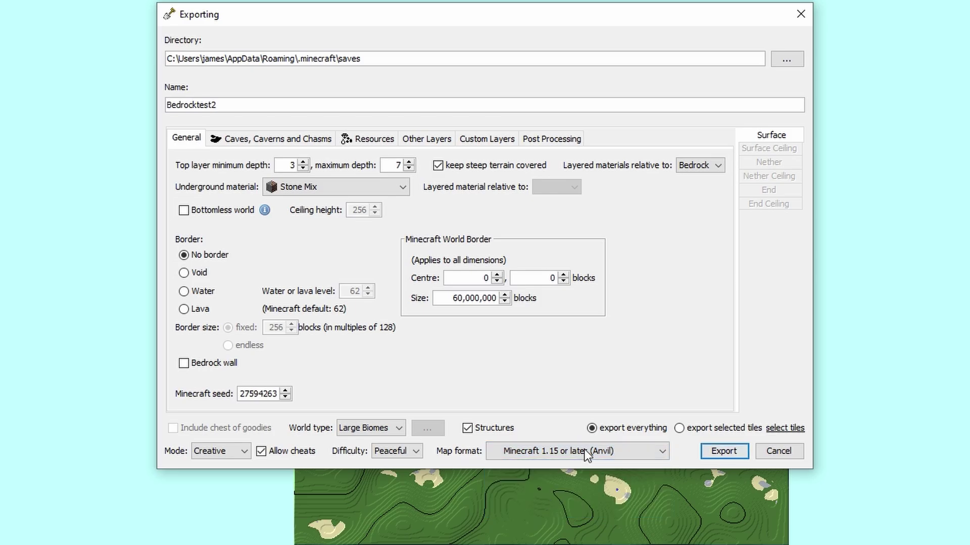
pyautogui.click(709, 453)
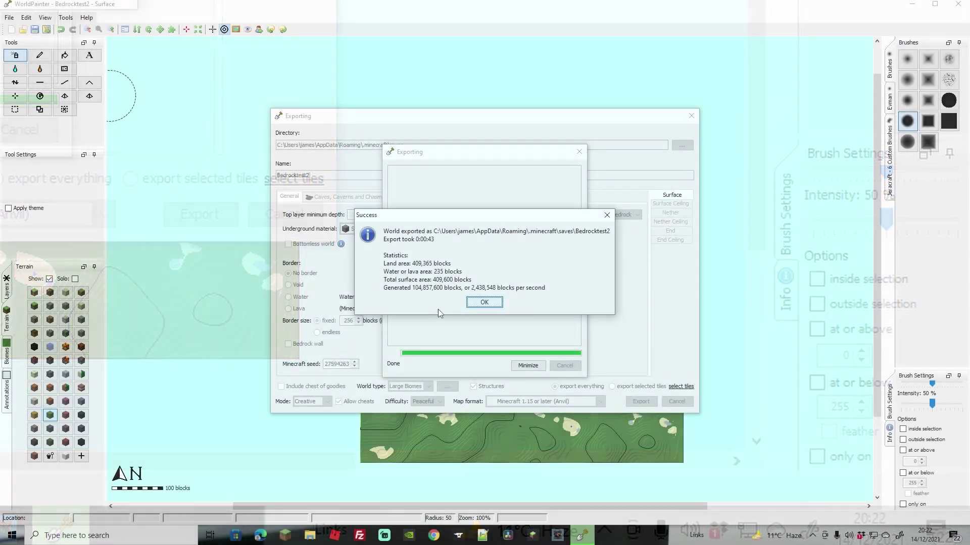
# Dismiss the export success message, close WorldPainter and bring up Windows search.
pyautogui.click(484, 303)
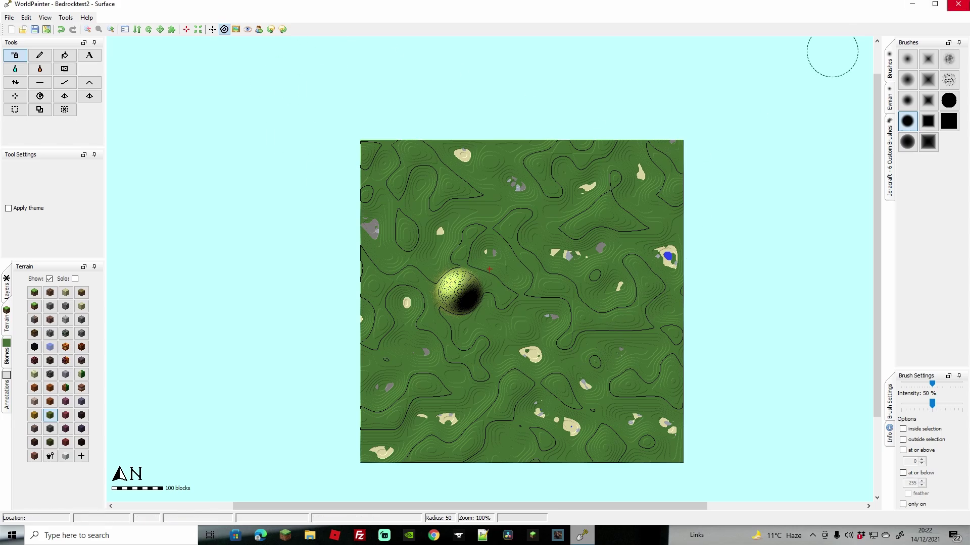
pyautogui.click(966, 6)
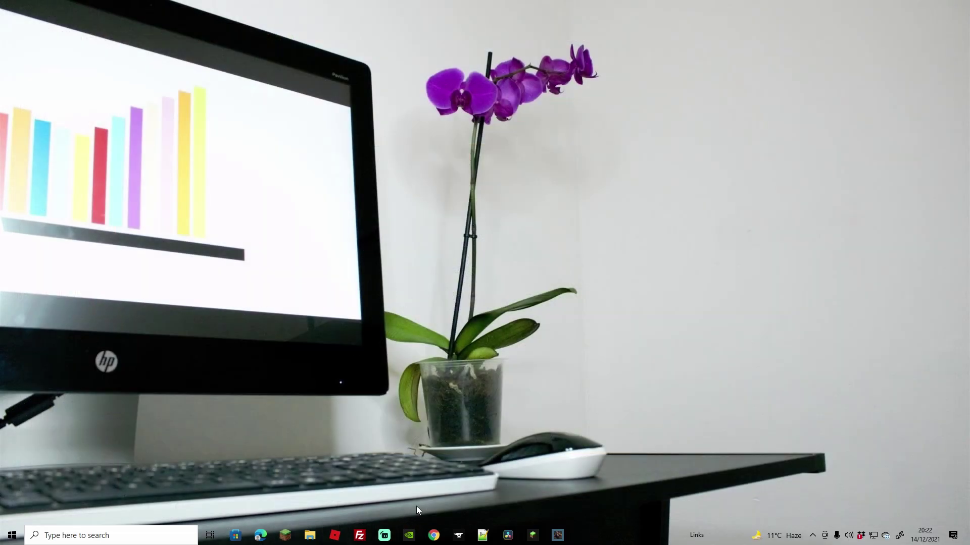
pyautogui.press('super')
# Start je2be, convert the Bedrocktest2 world and save it into Minecraft Windows 10's worlds folder.
pyautogui.write('je')
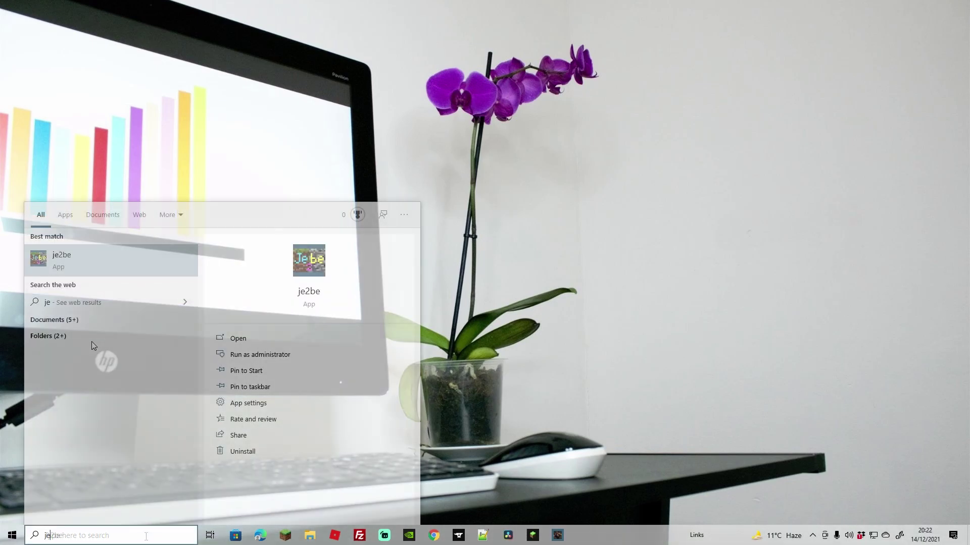
pyautogui.click(68, 255)
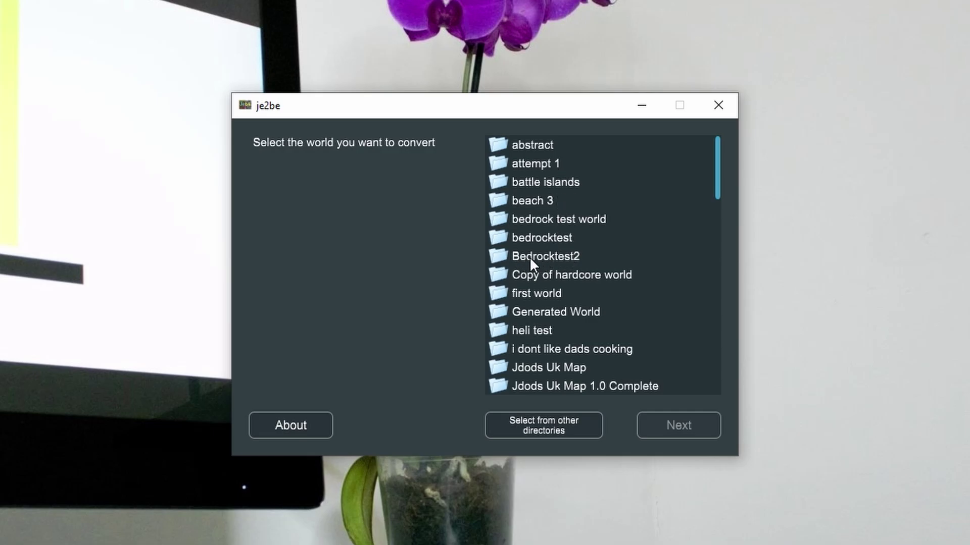
pyautogui.click(554, 259)
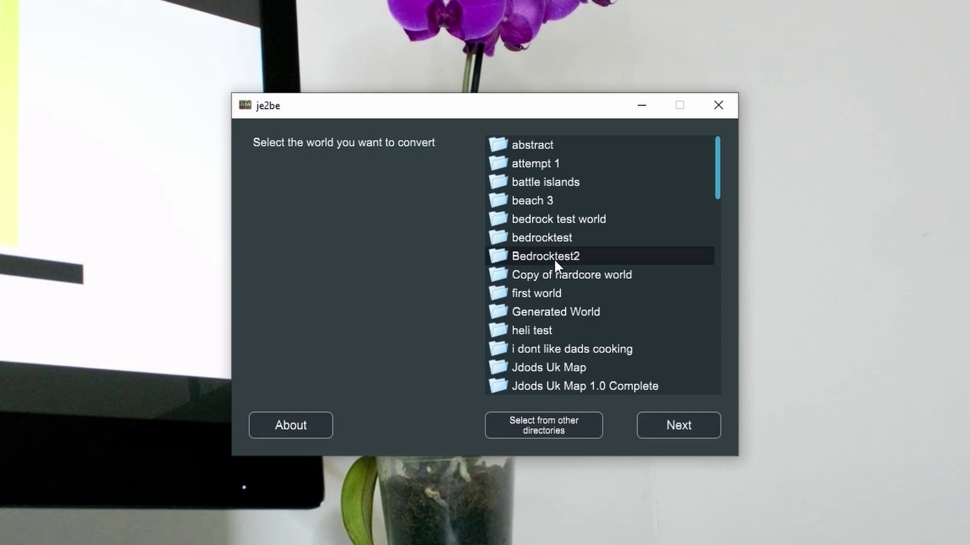
pyautogui.click(670, 434)
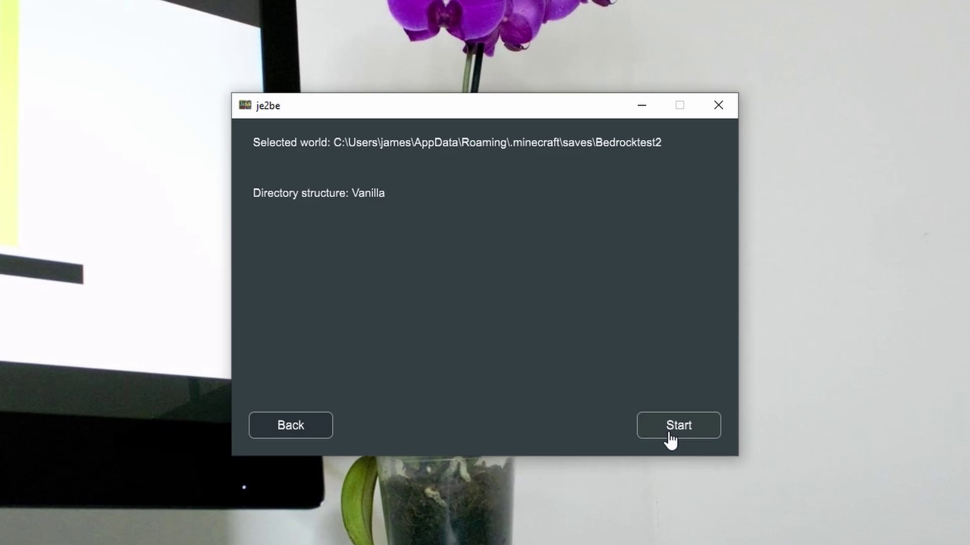
pyautogui.click(674, 427)
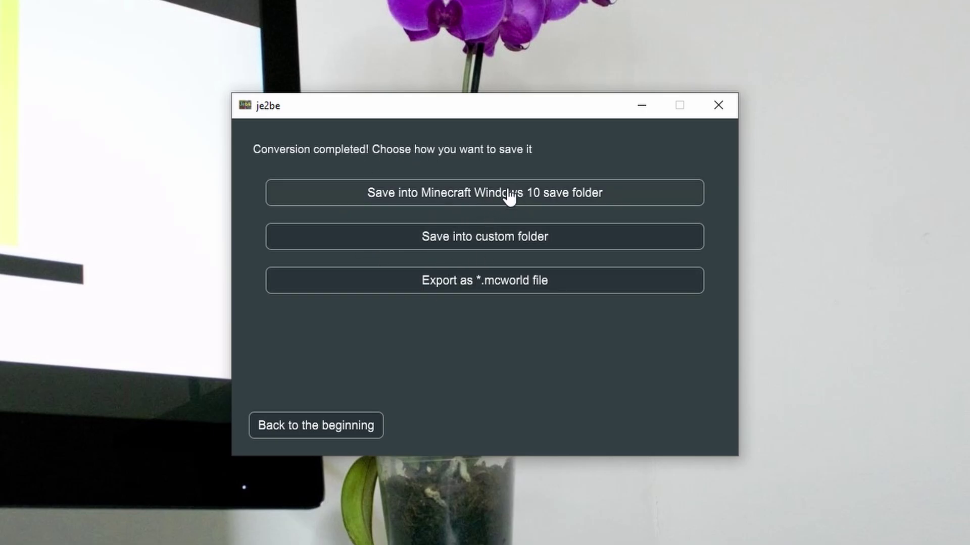
pyautogui.click(508, 192)
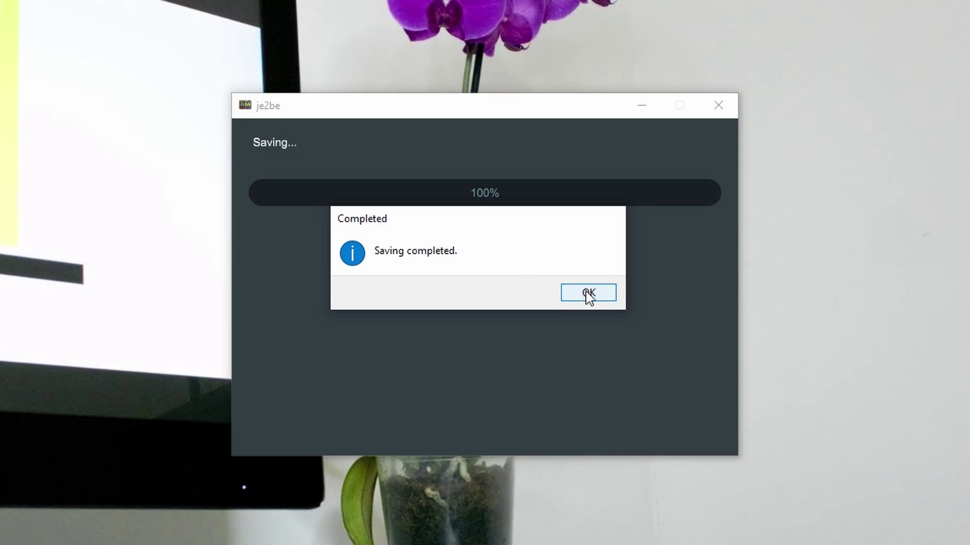
# Dismiss the saving-completed message and launch Minecraft for Windows from the launcher.
pyautogui.click(590, 295)
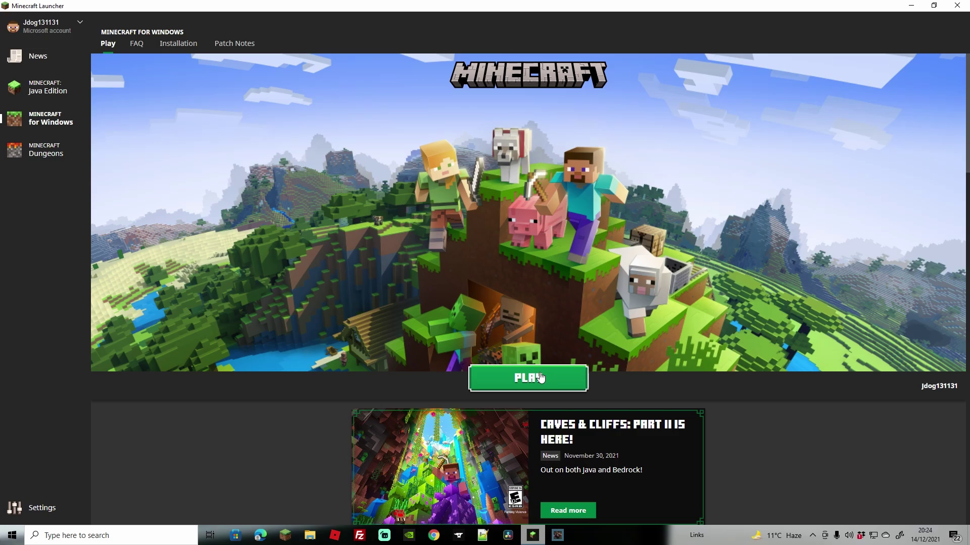
pyautogui.click(540, 376)
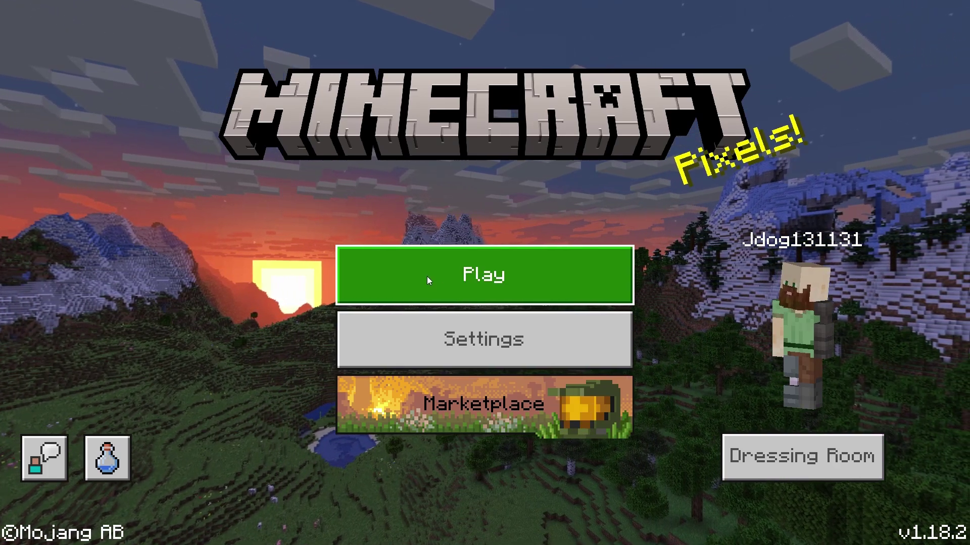
# Open the worlds list and load the converted Bedrocktest2 world.
pyautogui.click(429, 276)
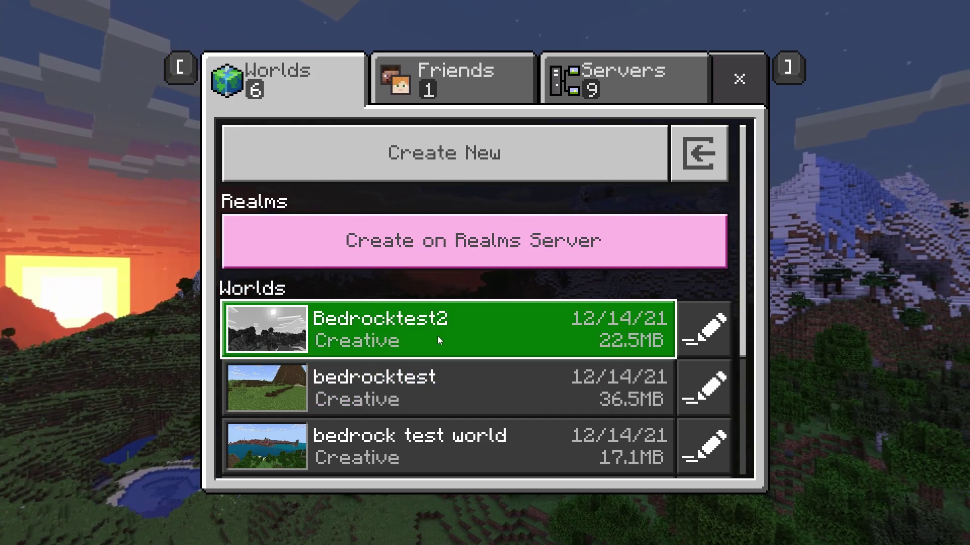
pyautogui.click(438, 335)
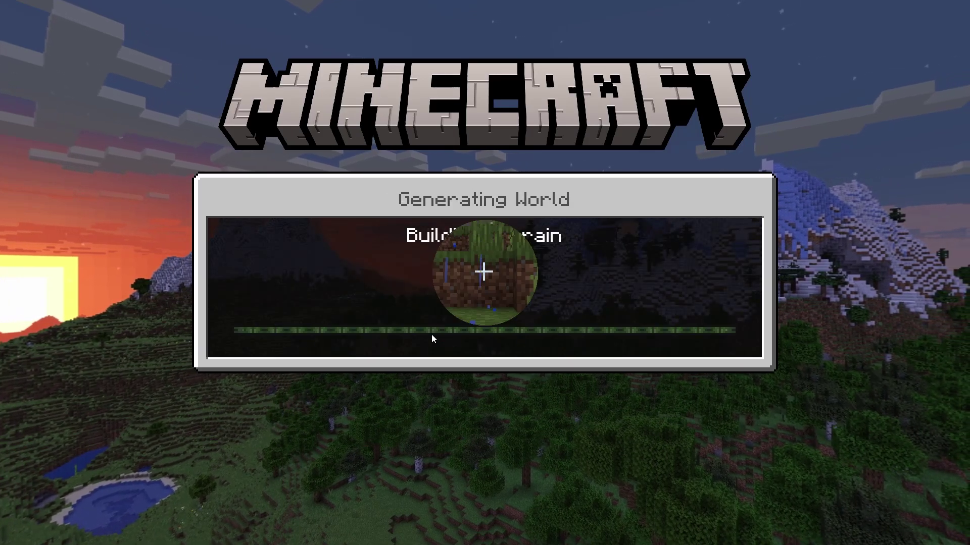
# Walk up the grassy hill slope, looking up at the peak and back down the slope.
pyautogui.press('w')
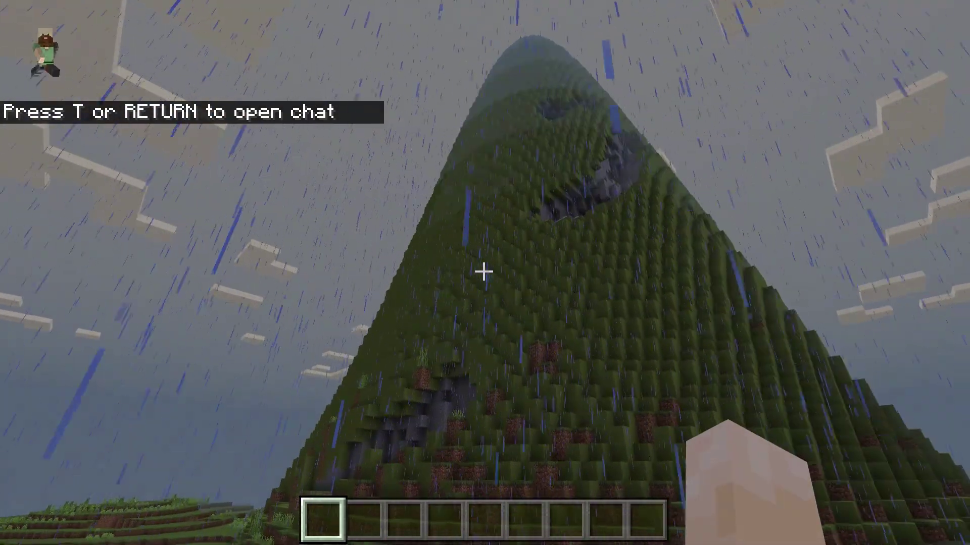
pyautogui.press('w')
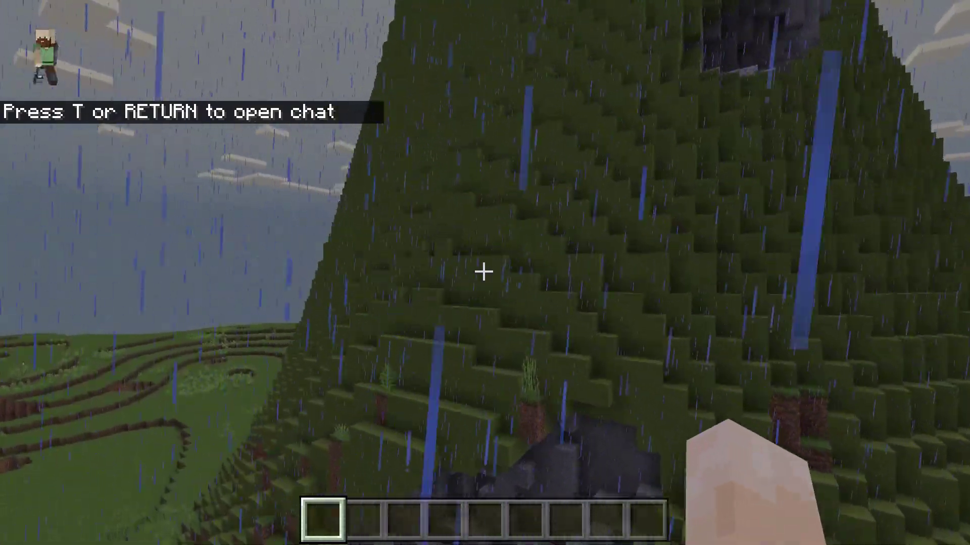
pyautogui.press('w')
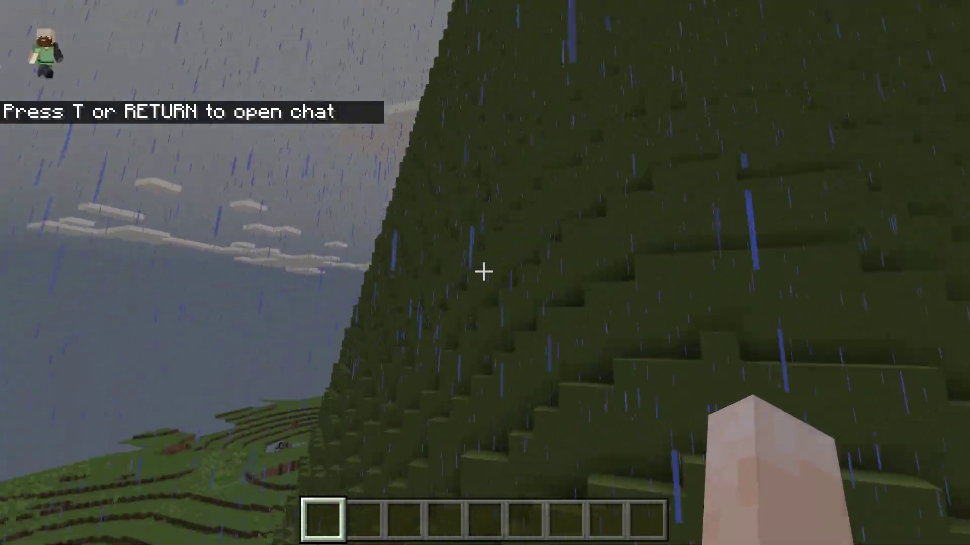
pyautogui.press('w')
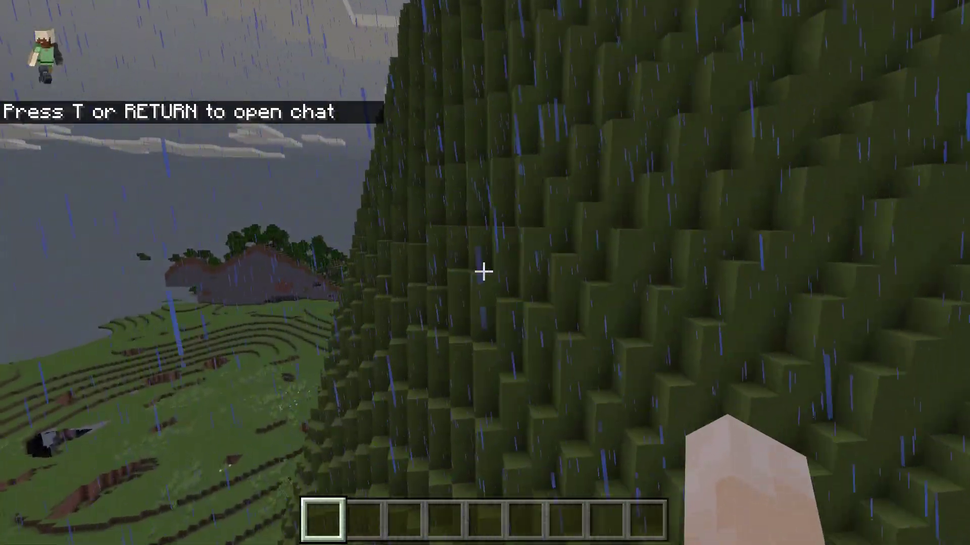
pyautogui.press('w')
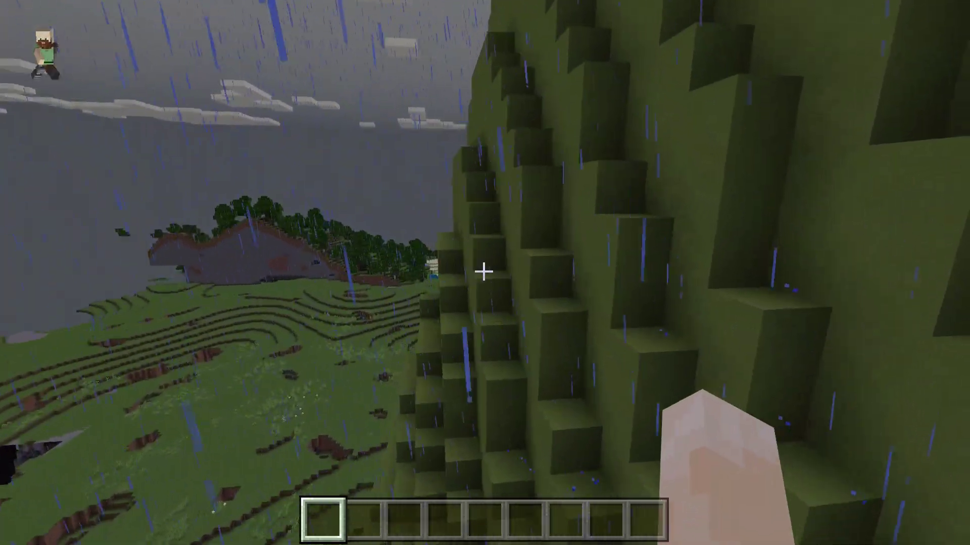
pyautogui.press('w')
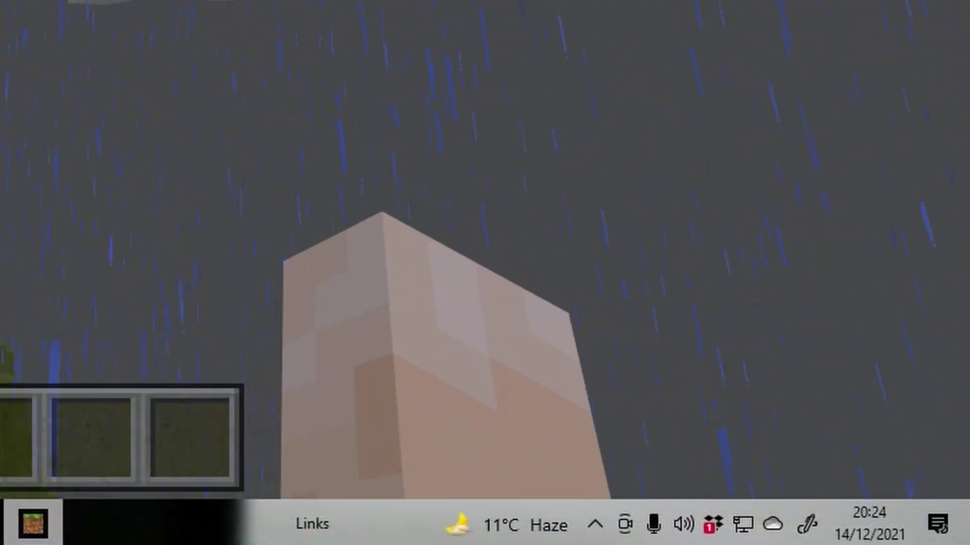
pyautogui.press('w')
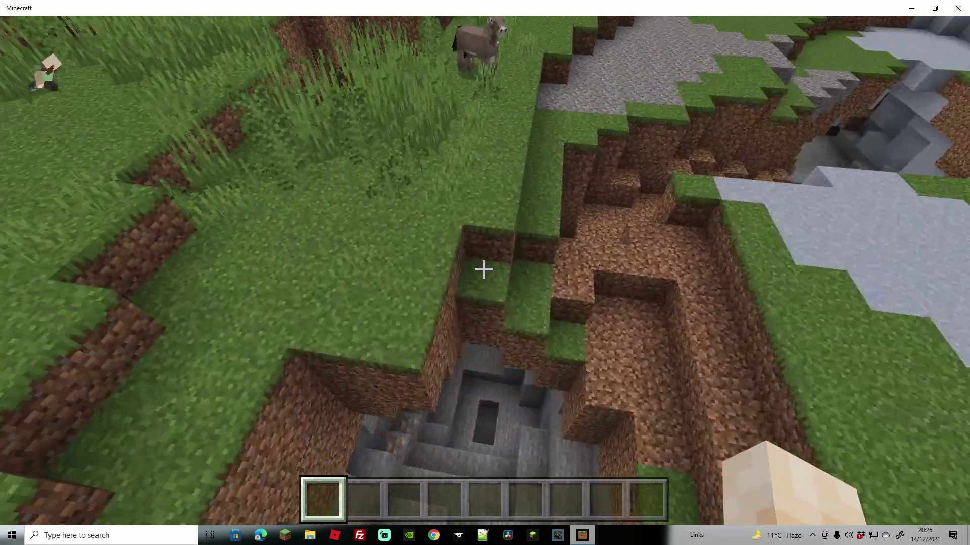
# Walk down through the hole into the cave tunnel and chamber, then drop into the pit.
pyautogui.press('w')
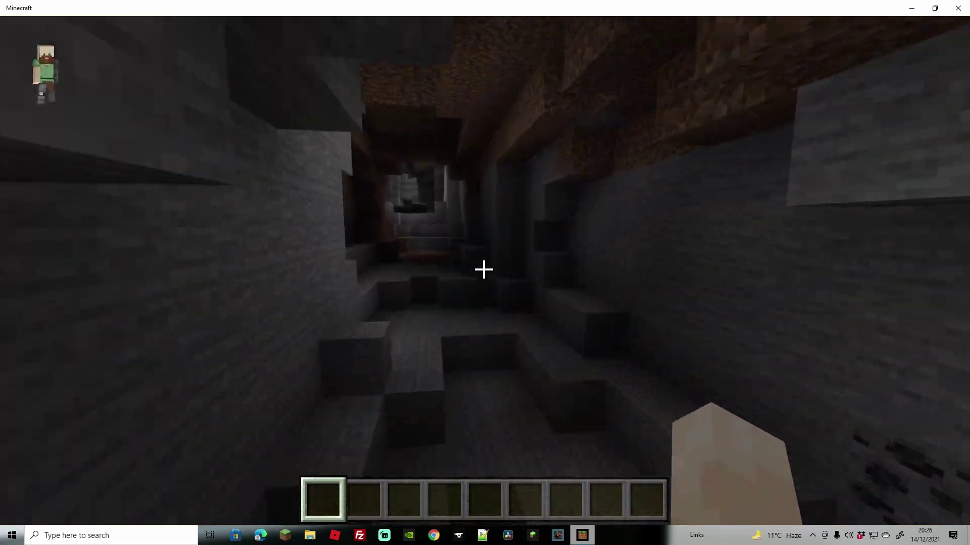
pyautogui.press('w')
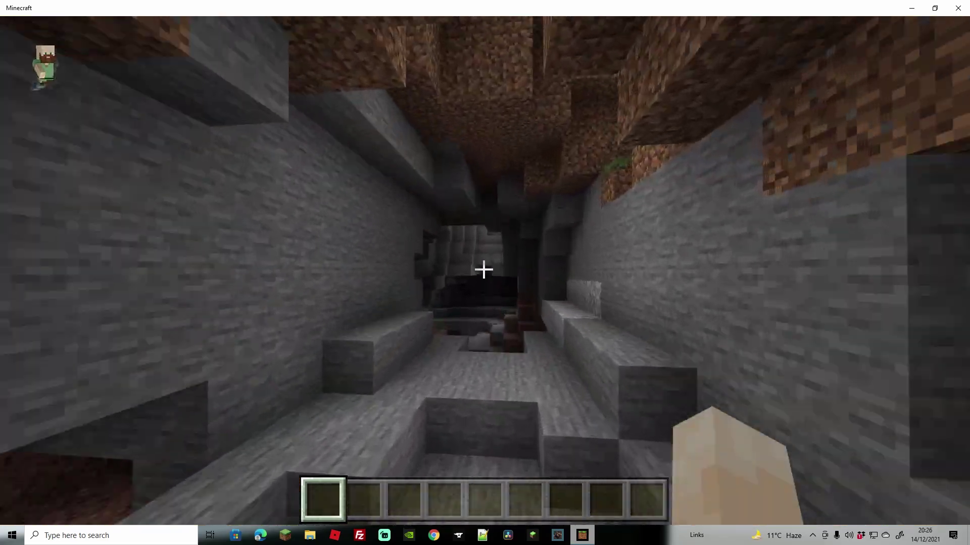
pyautogui.press('w')
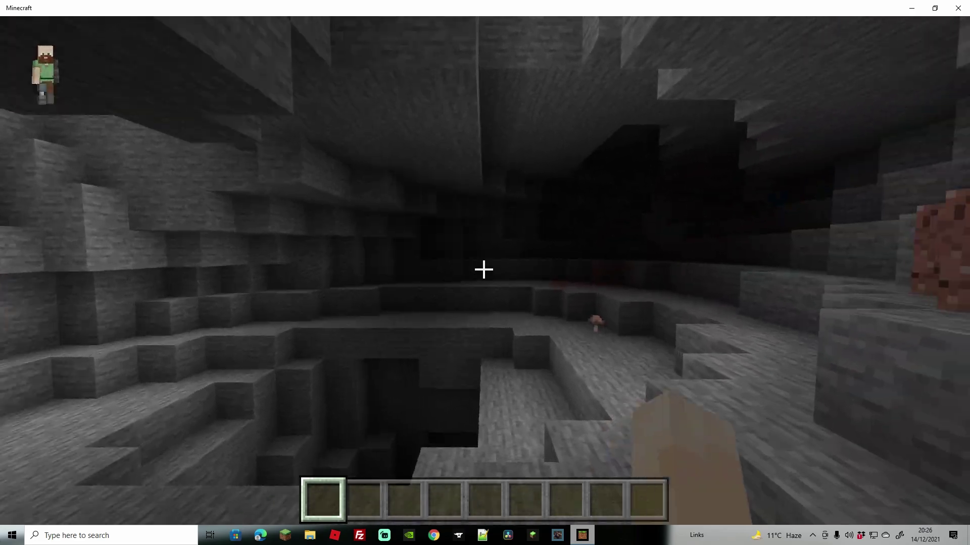
pyautogui.press('w')
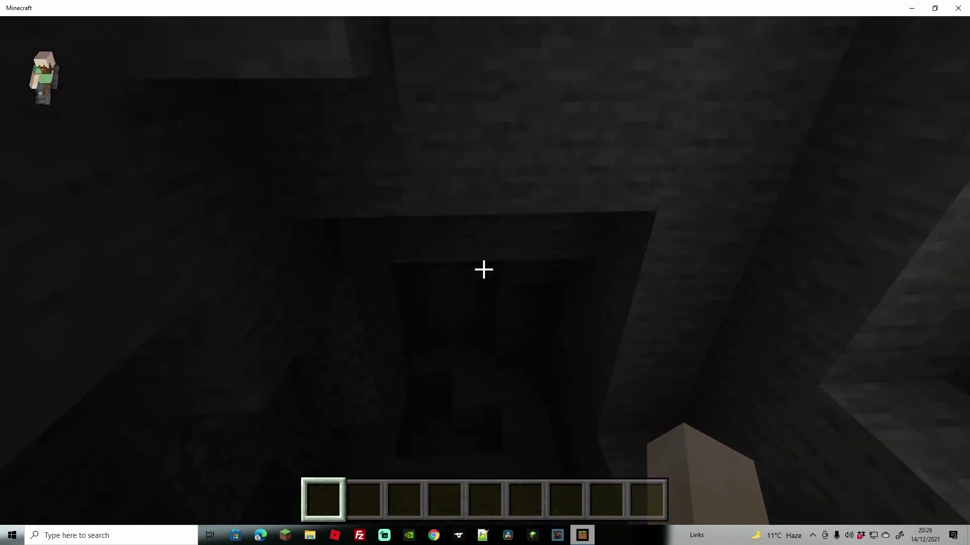